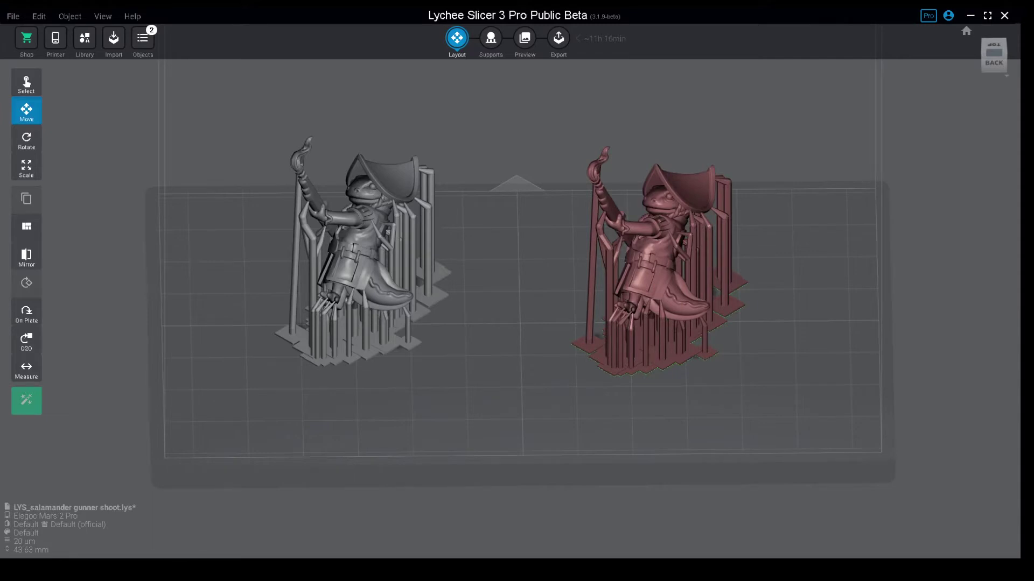
Step: Select the STL salamander model and examine it beside the native Lychee copy from several angles
mouse_move(658, 258)
right_mouse_down()
mouse_move(669, 257)
mouse_move(658, 278)
right_mouse_up()
middle_click_drag(658, 278, 695, 297)
right_click_drag(695, 297, 685, 275)
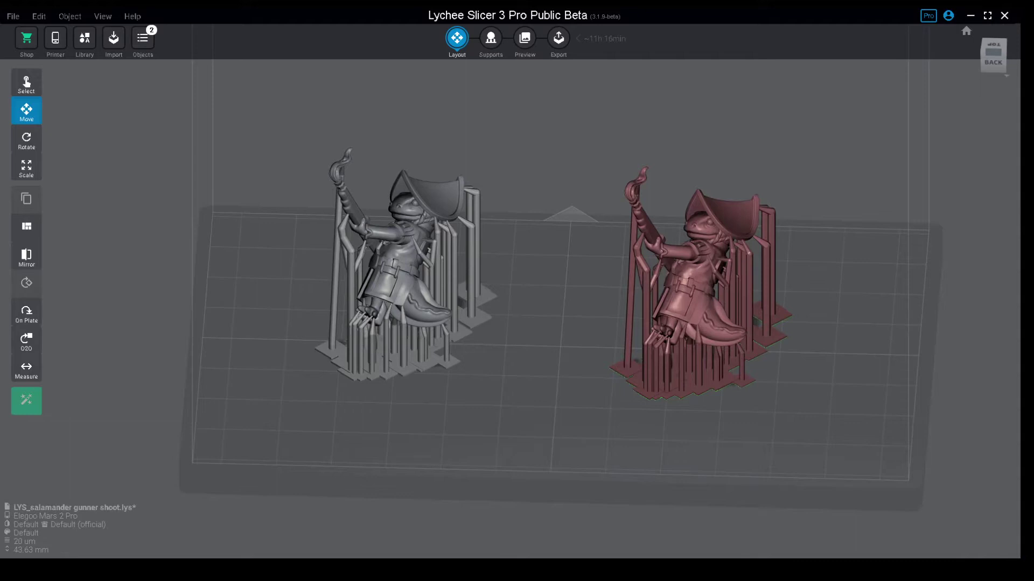
right_click_drag(682, 202, 703, 216)
left_click(664, 256)
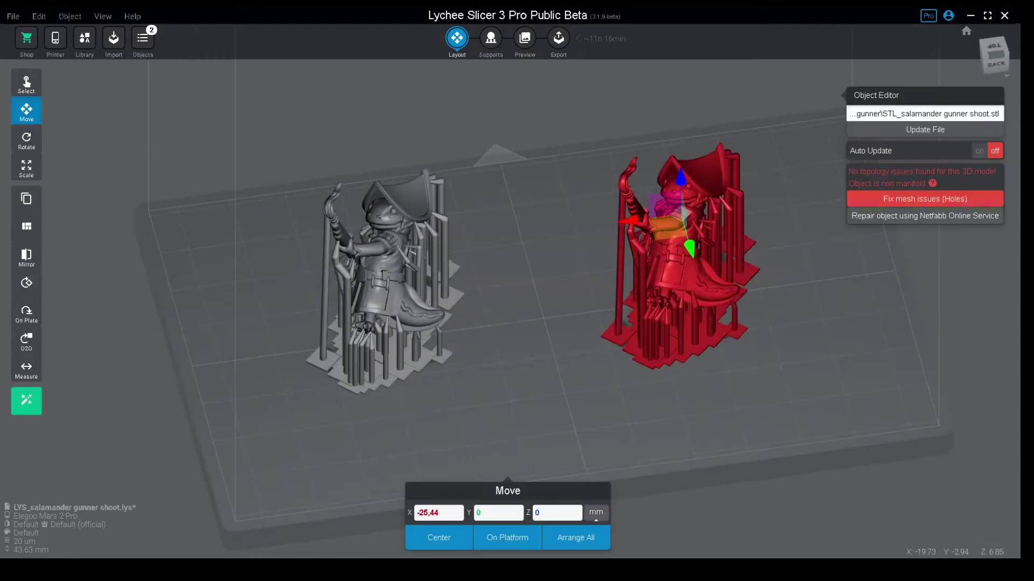
right_click_drag(665, 257, 640, 231)
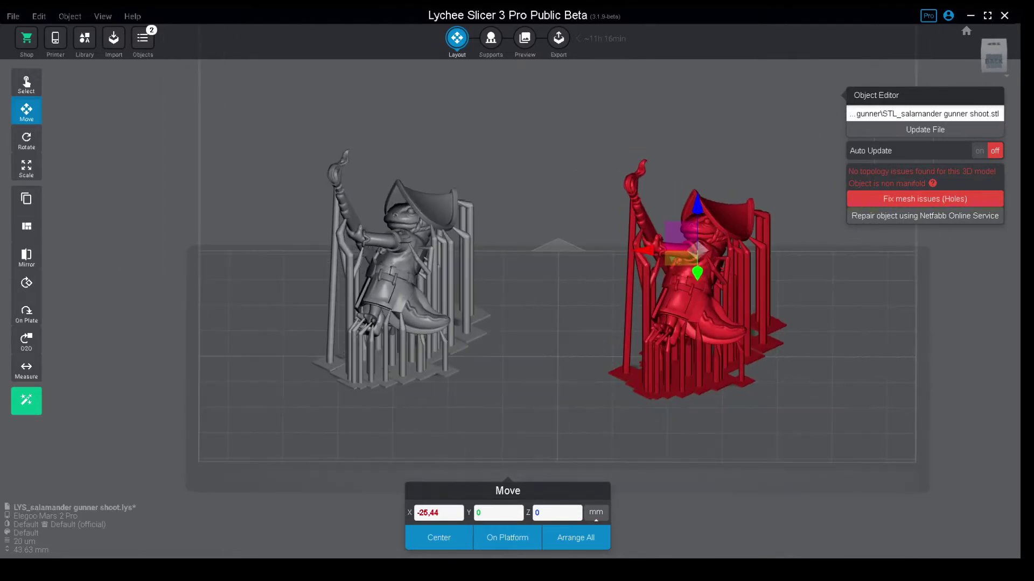
middle_click_drag(639, 231, 683, 215)
mouse_move(684, 216)
right_mouse_down()
mouse_move(700, 232)
mouse_move(680, 233)
right_mouse_up()
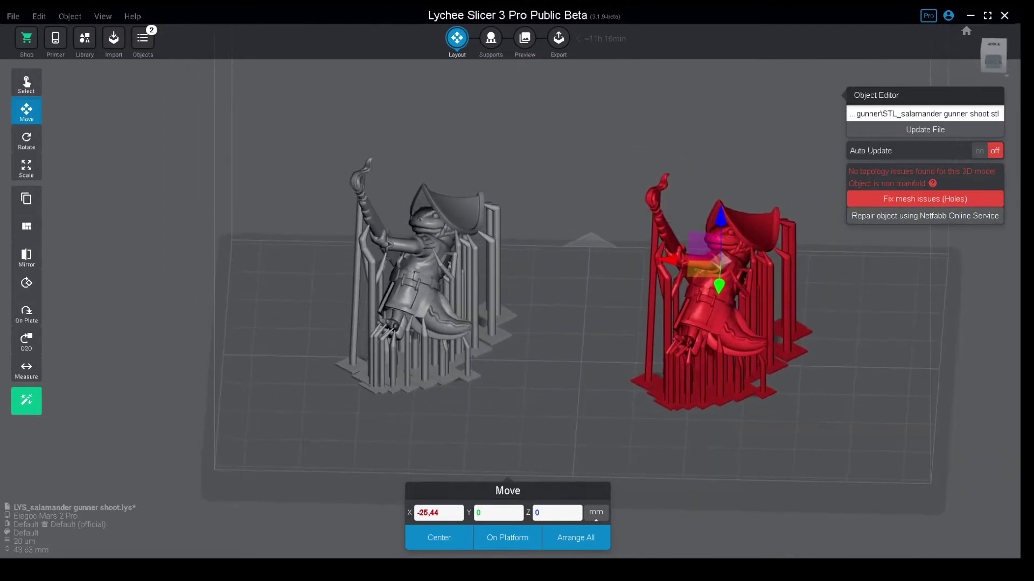
right_click_drag(517, 232, 474, 251)
right_click_drag(544, 247, 592, 226)
middle_click_drag(592, 226, 556, 232)
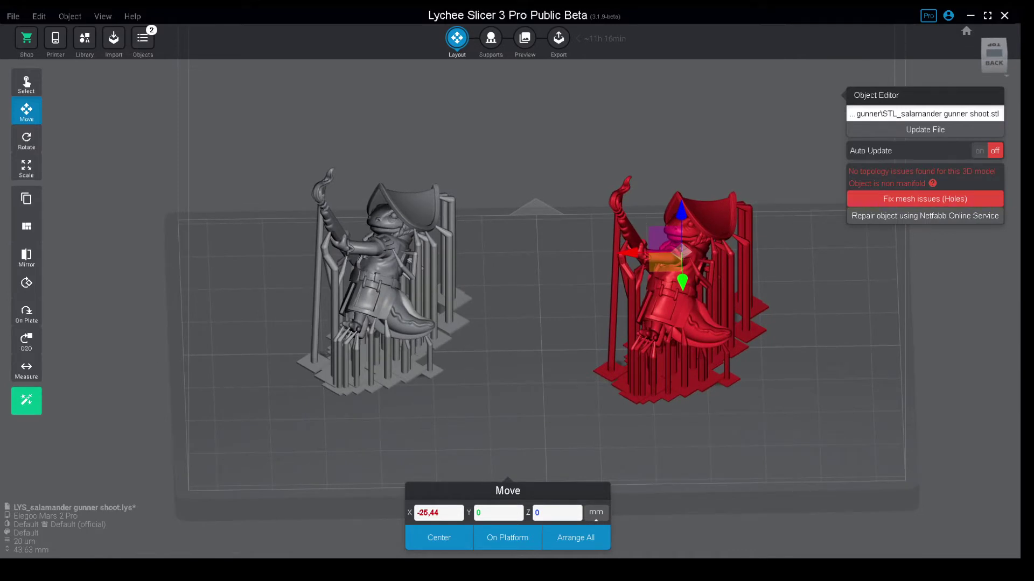
right_click_drag(556, 237, 551, 270)
middle_click_drag(551, 270, 496, 277)
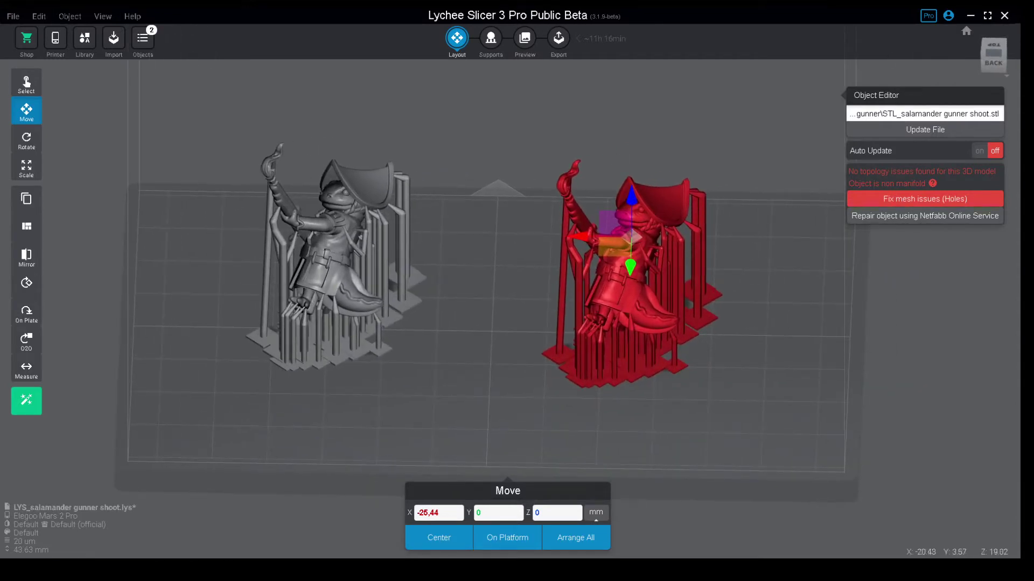
Step: Move the STL salamander model along X to about -17.92 mm, closer to the other copy
left_click_drag(580, 235, 538, 236)
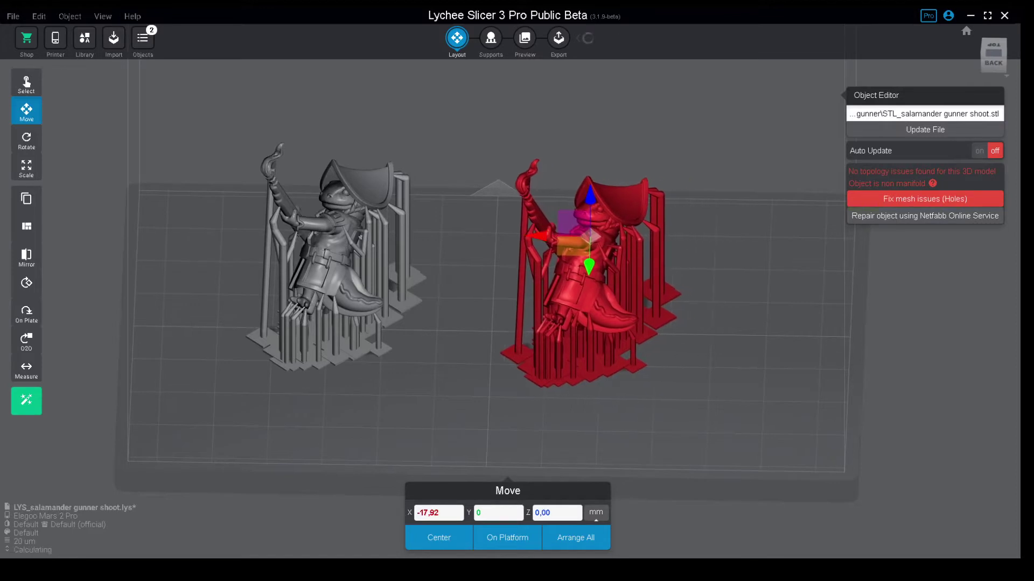
right_click_drag(538, 236, 565, 231)
scroll(565, 231, "up", 2)
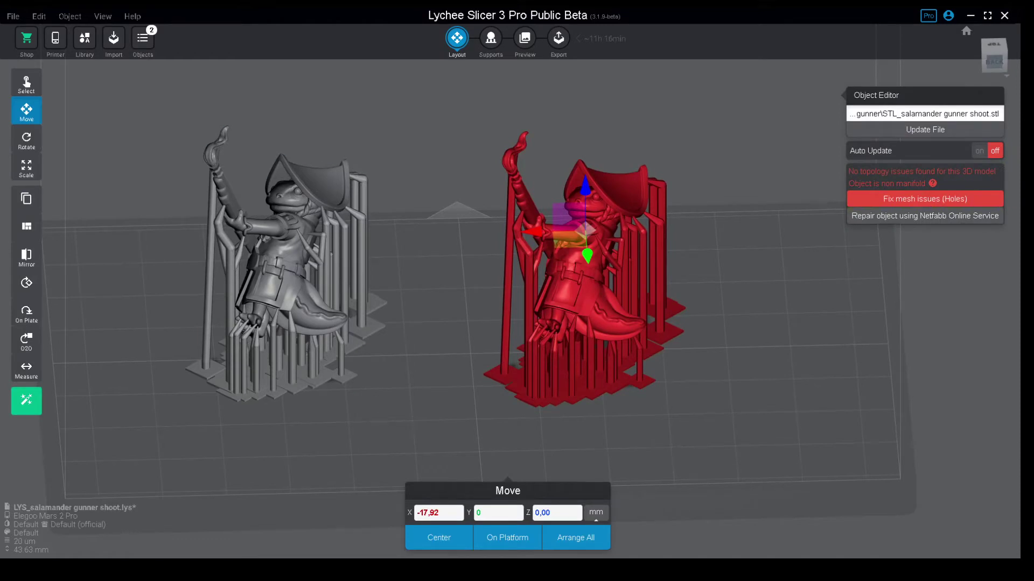
Step: Activate the Scale tool and switch its units to percent
key("s")
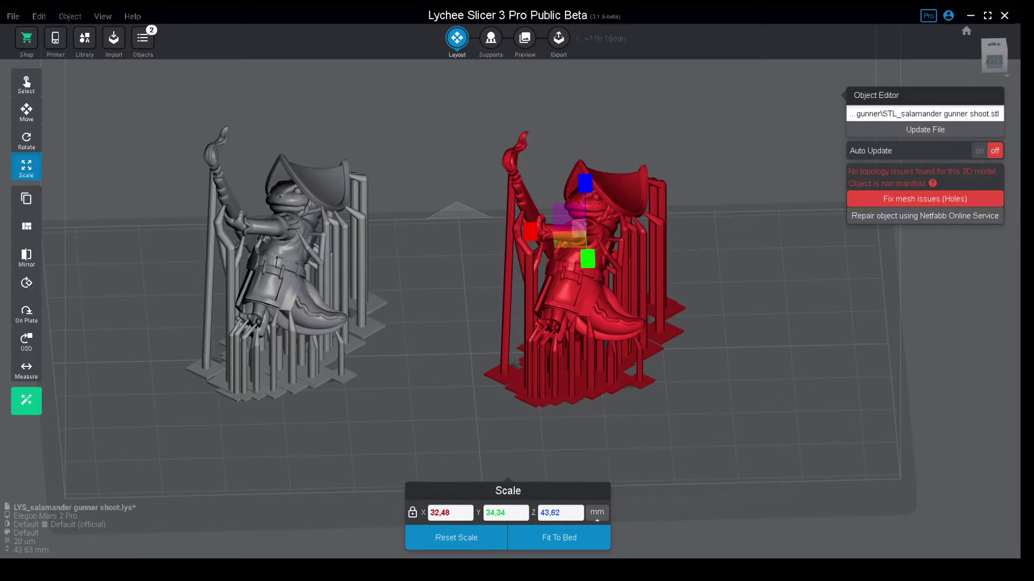
scroll(554, 443, "down", 1)
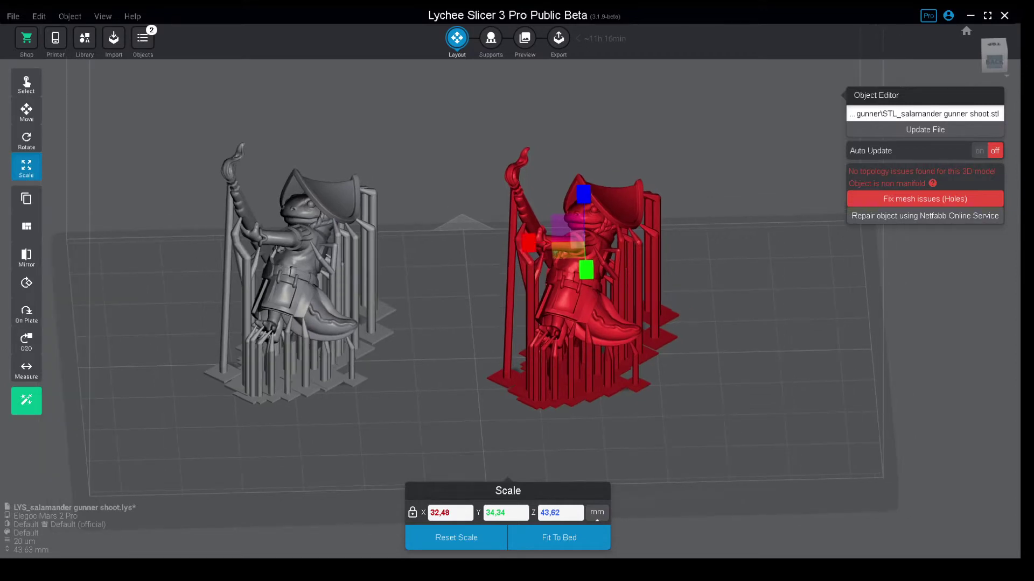
left_click(597, 513)
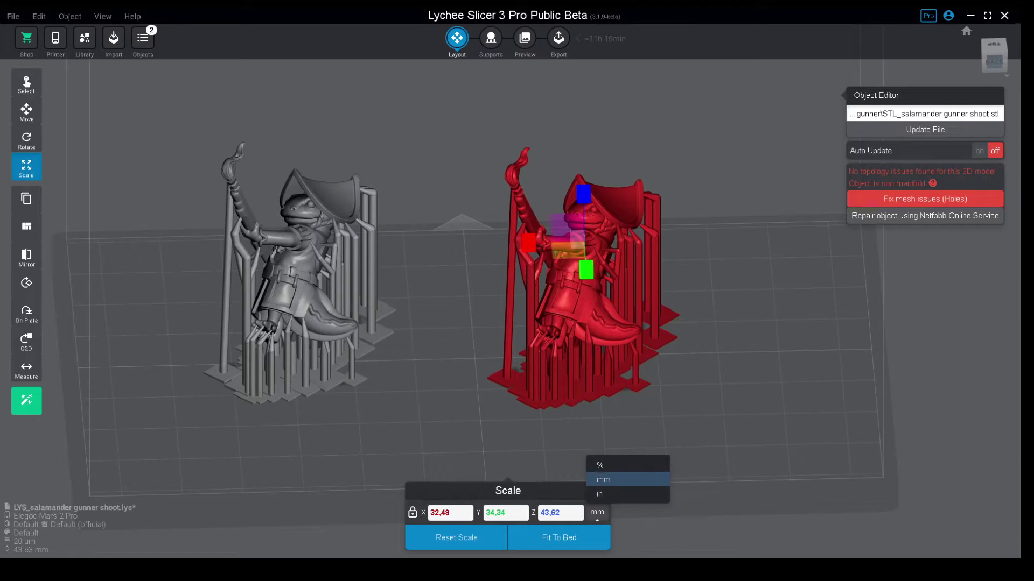
left_click(600, 464)
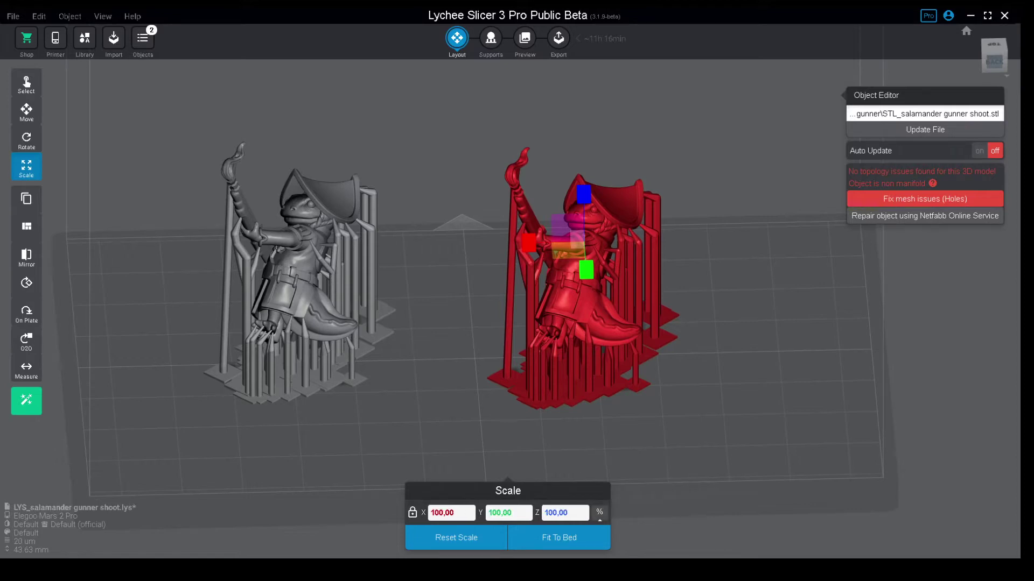
Step: Enlarge the STL salamander model uniformly to about 172.26%
right_click_drag(636, 388, 679, 404)
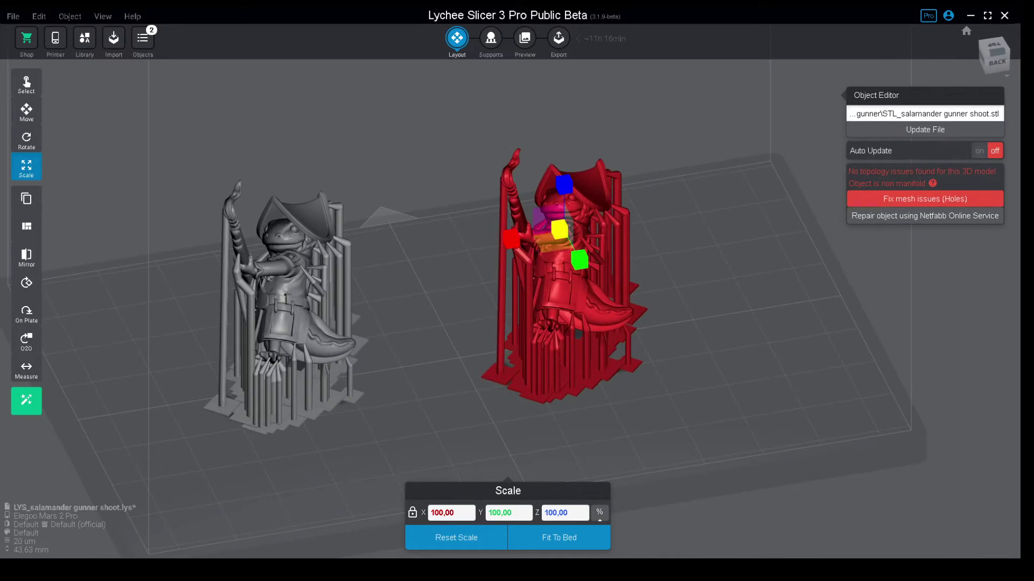
left_click_drag(559, 228, 559, 156)
scroll(545, 383, "down", 5)
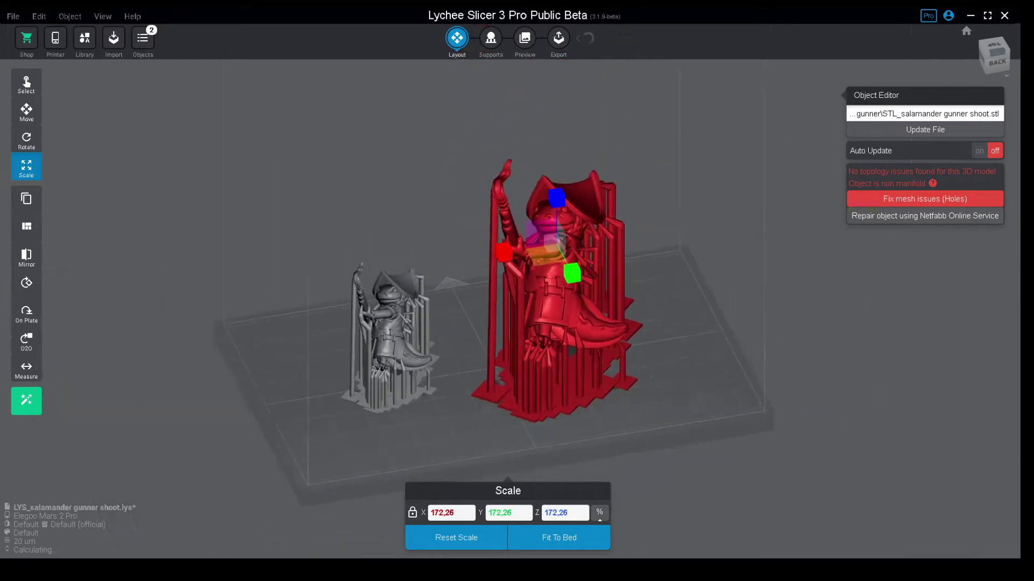
Step: Examine the enlarged STL model's supports and base pads against the original-size copy from several angles
right_click_drag(546, 383, 608, 407)
scroll(557, 384, "up", 5)
left_click_drag(253, 323, 231, 323)
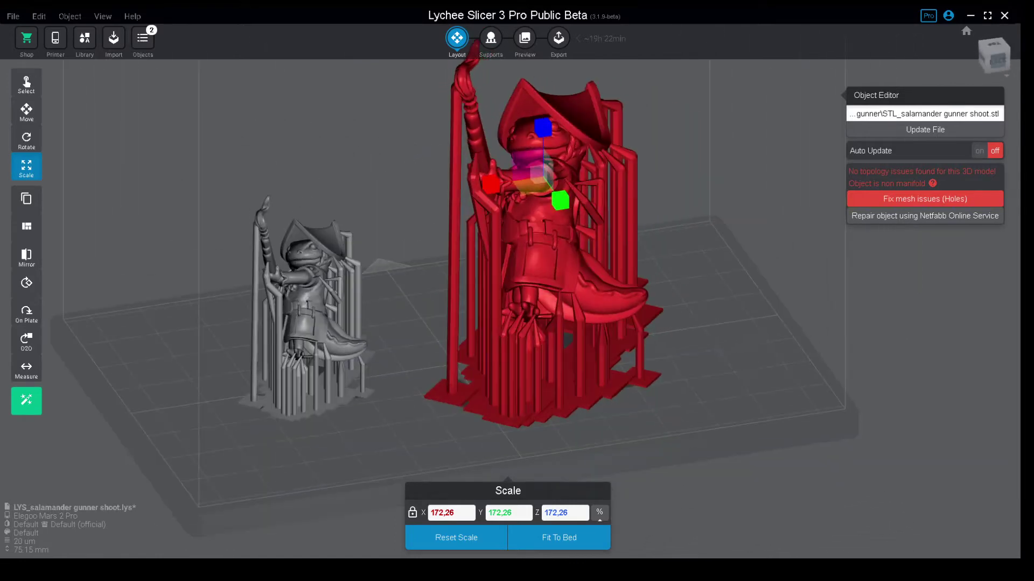
right_click_drag(628, 267, 568, 285)
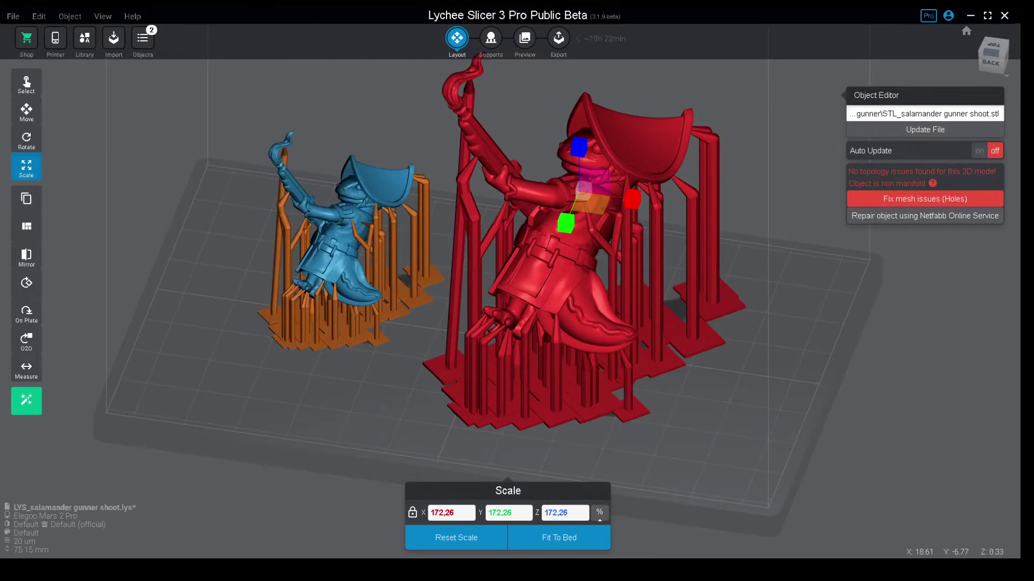
right_click_drag(334, 302, 410, 304)
left_click_drag(267, 401, 258, 398)
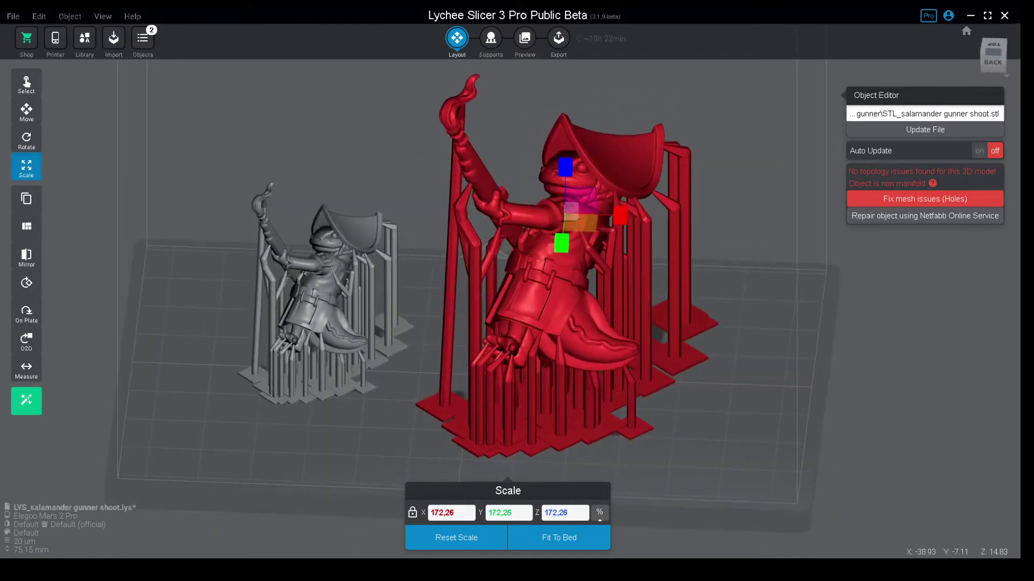
right_click_drag(377, 334, 245, 288)
left_click_drag(232, 396, 245, 358)
left_click_drag(605, 381, 657, 376)
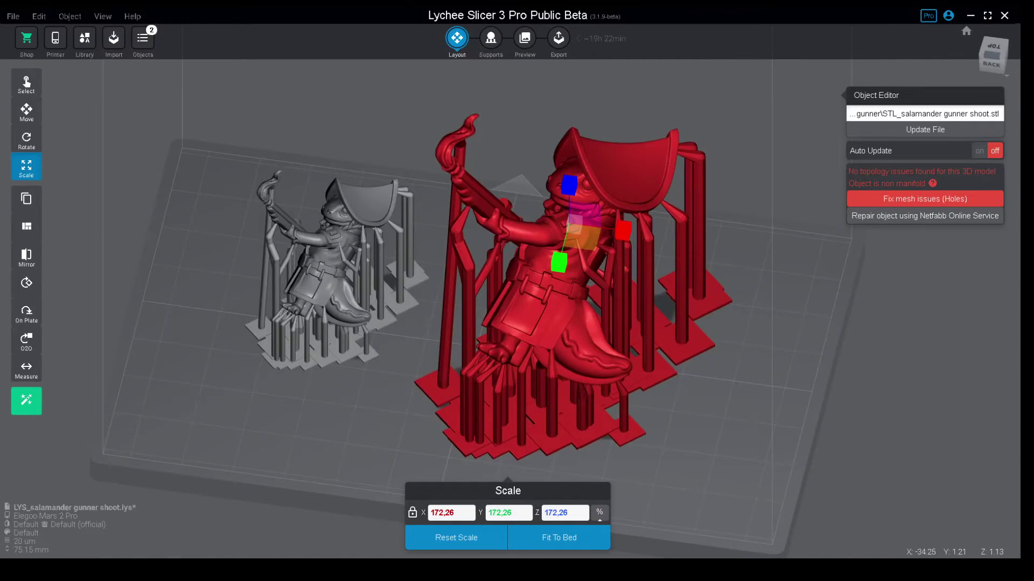
right_click_drag(647, 372, 660, 346)
scroll(681, 347, "down", 5)
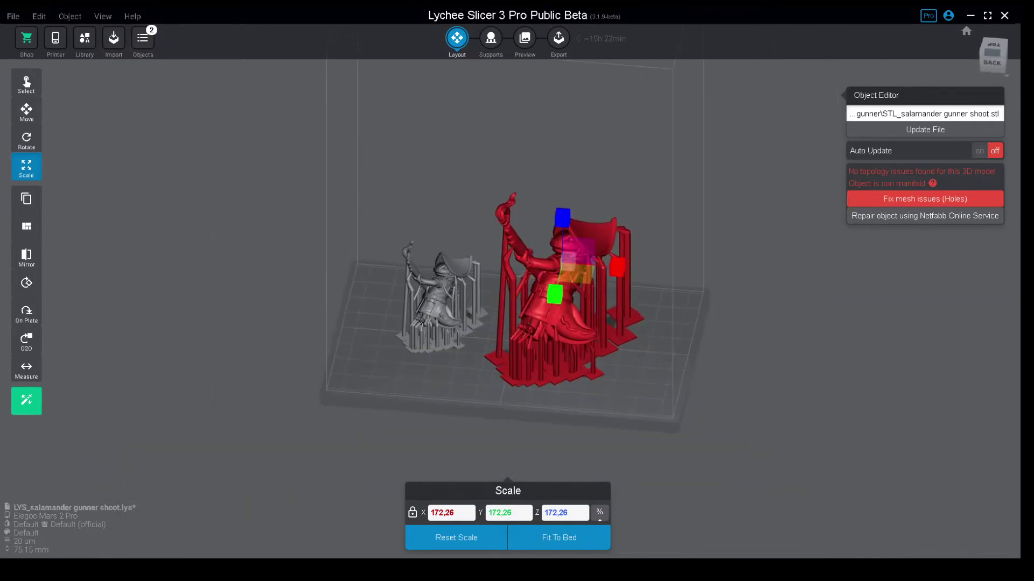
right_click_drag(441, 310, 496, 323)
scroll(496, 323, "up", 4)
scroll(630, 288, "up", 3)
right_click_drag(630, 288, 558, 269)
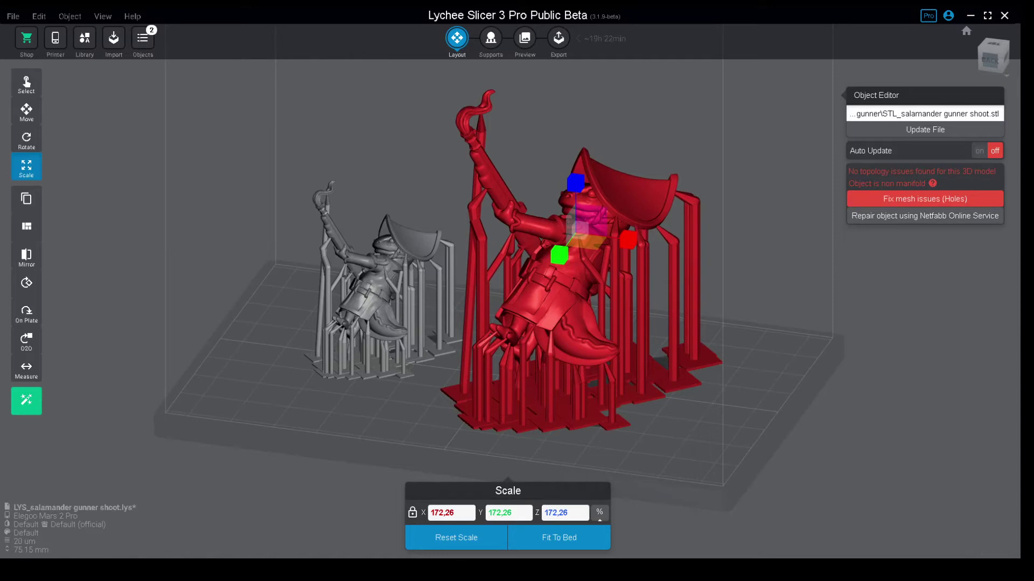
right_click_drag(557, 277, 587, 302)
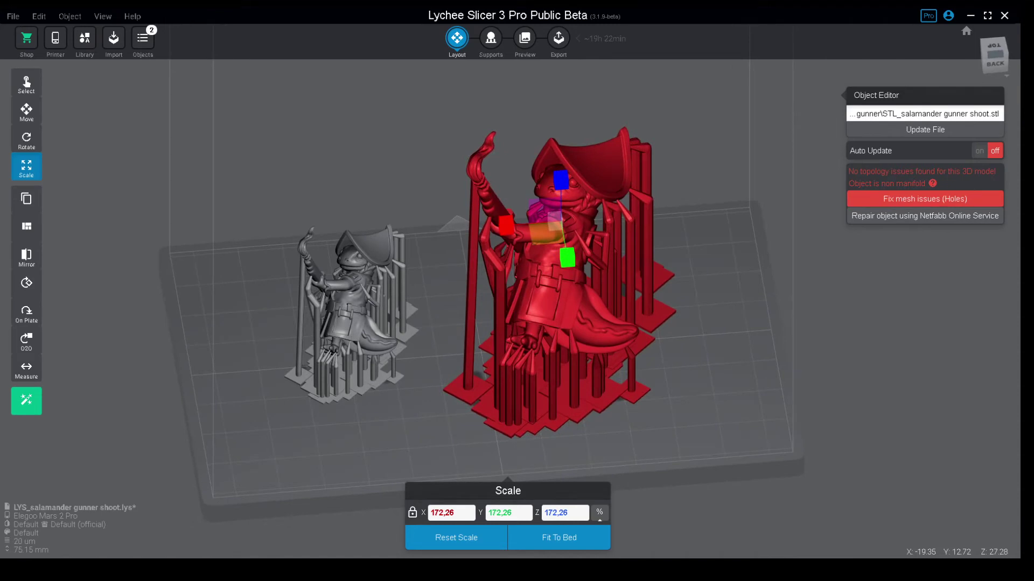
Step: Delete the enlarged STL model and move the remaining salamander along X toward the middle of the build plate
key("Delete")
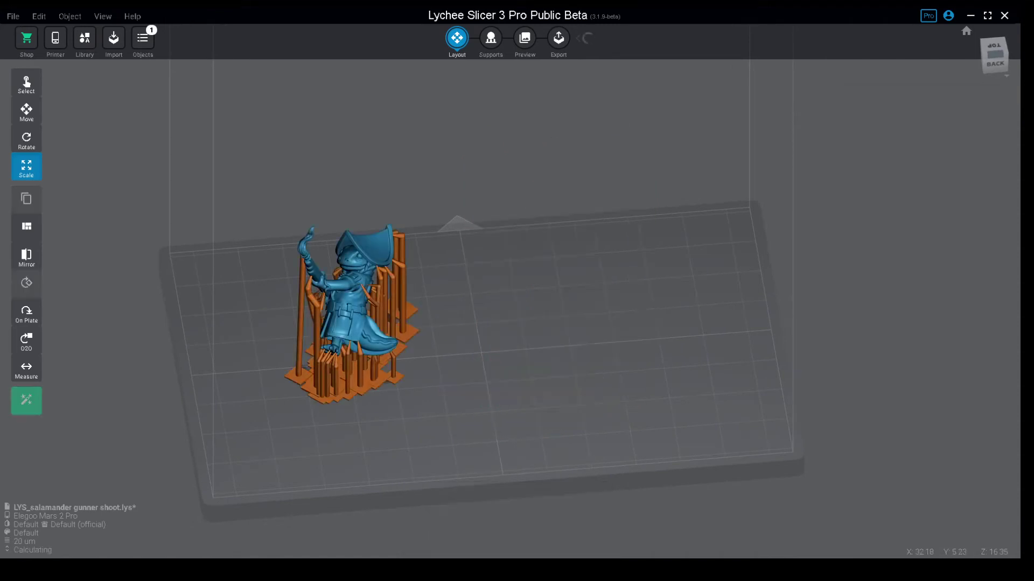
key("m")
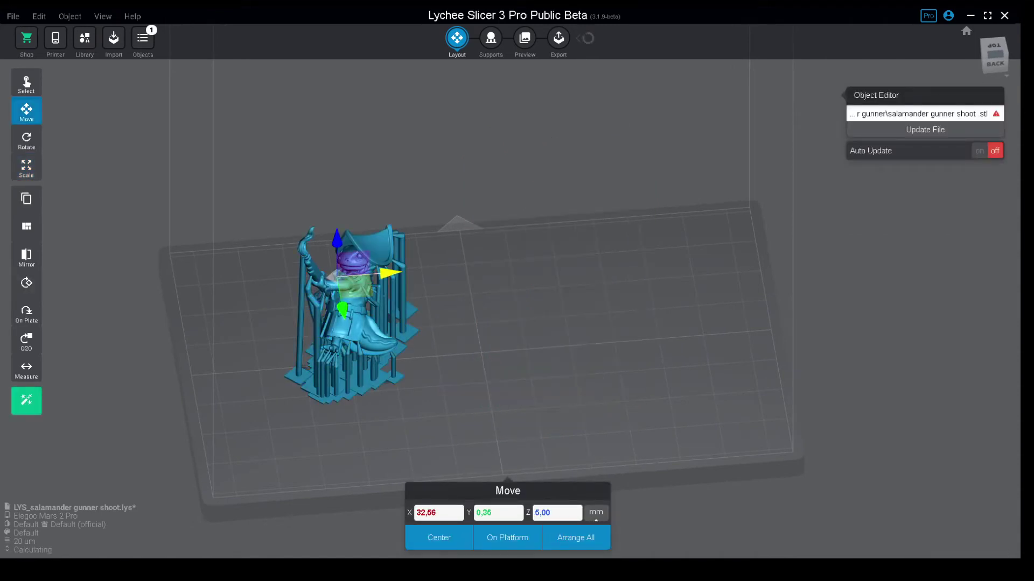
left_click_drag(390, 273, 523, 263)
mouse_move(592, 323)
right_mouse_down()
mouse_move(552, 272)
mouse_move(555, 323)
right_mouse_up()
left_click_drag(343, 131, 716, 393)
right_click_drag(716, 392, 773, 374)
scroll(668, 371, "up", 4)
right_click_drag(477, 360, 451, 311)
Step: Scale the remaining salamander model uniformly to about 167.40%
key("s")
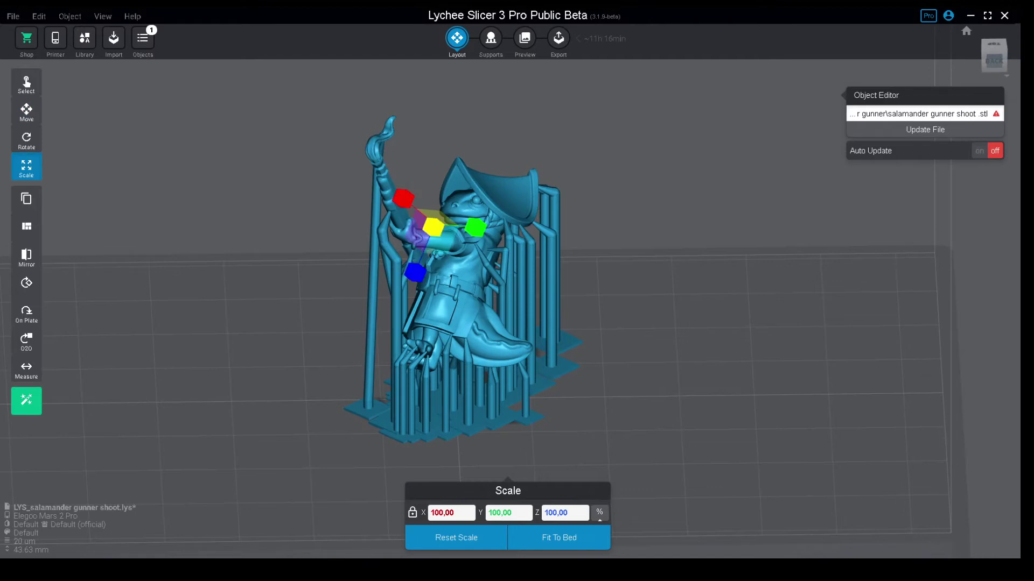
left_click_drag(433, 227, 456, 197)
scroll(538, 291, "down", 5)
mouse_move(538, 291)
right_mouse_down()
mouse_move(519, 290)
mouse_move(554, 296)
mouse_move(426, 264)
mouse_move(403, 277)
mouse_move(477, 302)
mouse_move(555, 267)
mouse_move(603, 280)
mouse_move(549, 297)
mouse_move(554, 290)
mouse_move(485, 293)
mouse_move(457, 264)
mouse_move(479, 296)
mouse_move(556, 285)
right_mouse_up()
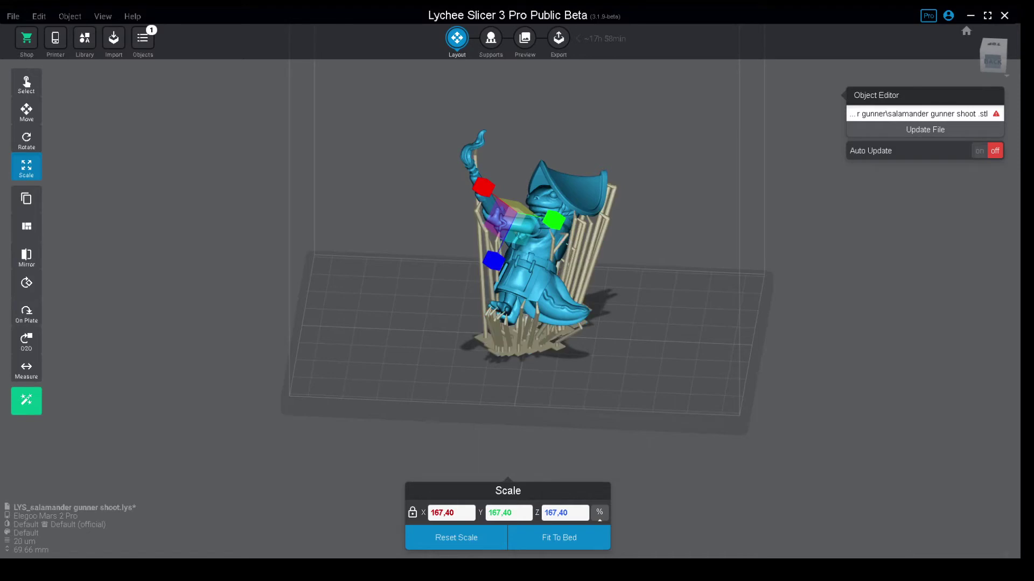
right_click_drag(646, 377, 617, 353)
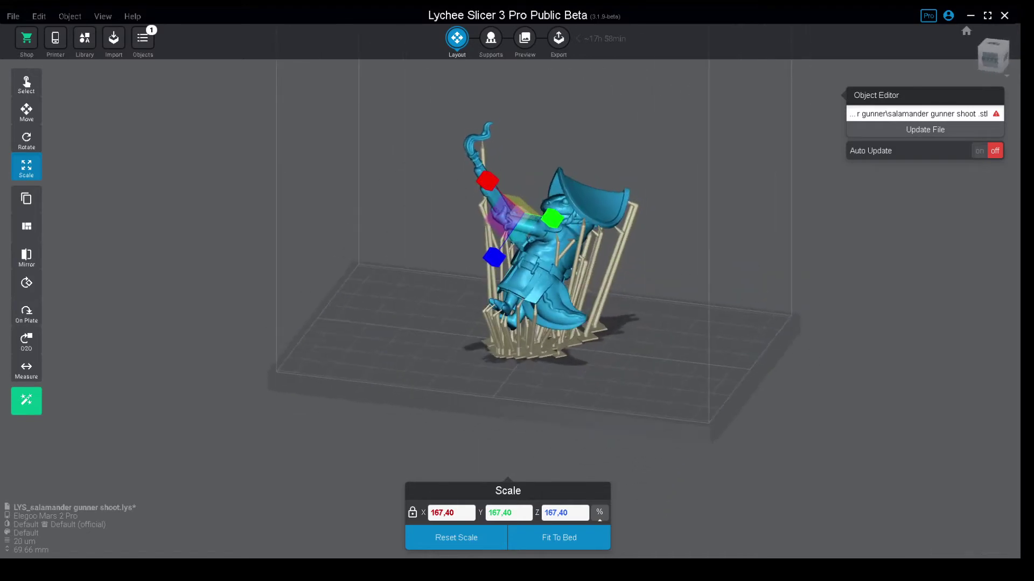
Step: Enter support editing and apply the Heavy preset to all of the salamander's selected supports
left_click(491, 38)
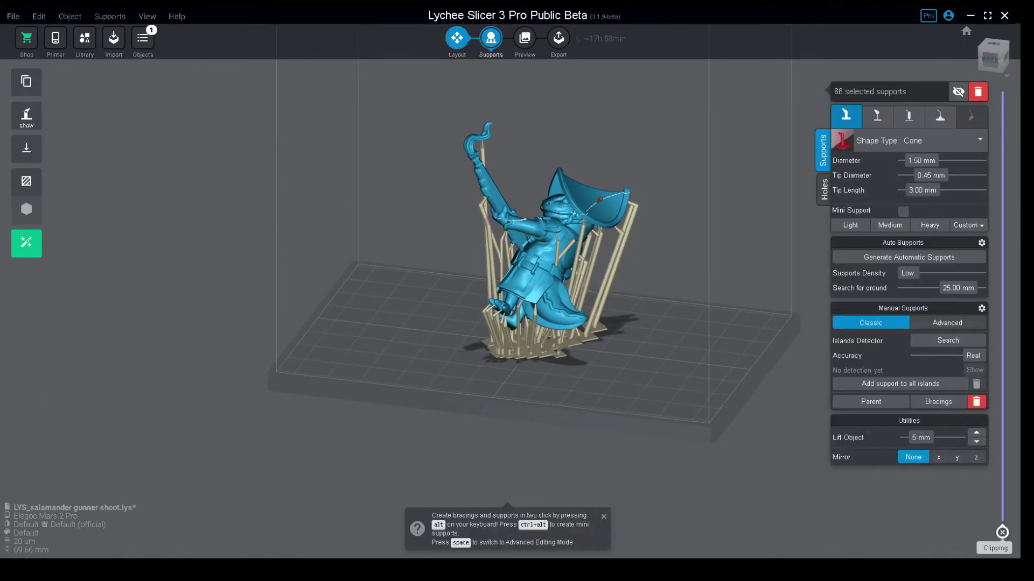
right_click_drag(619, 344, 626, 356)
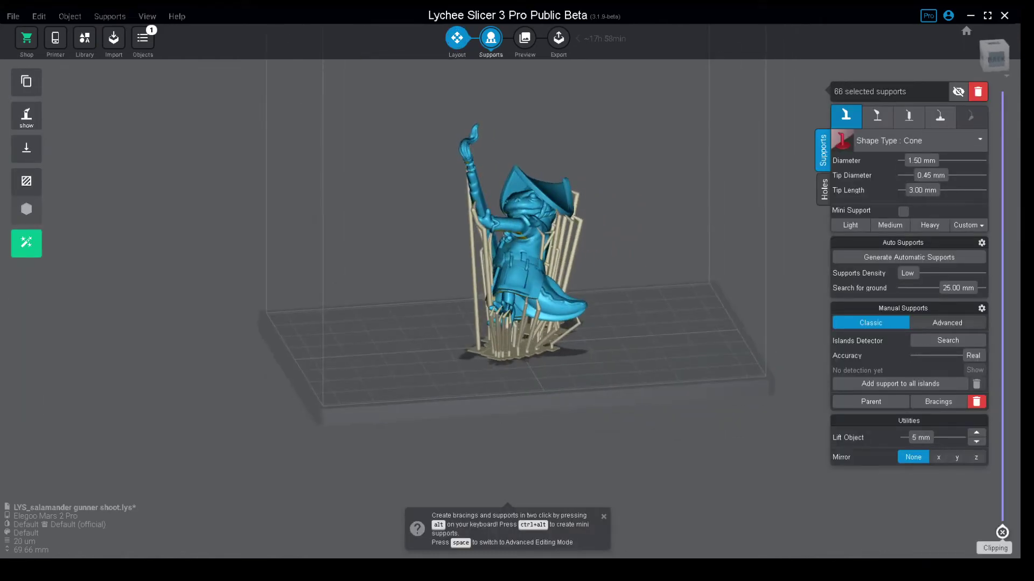
left_click(930, 225)
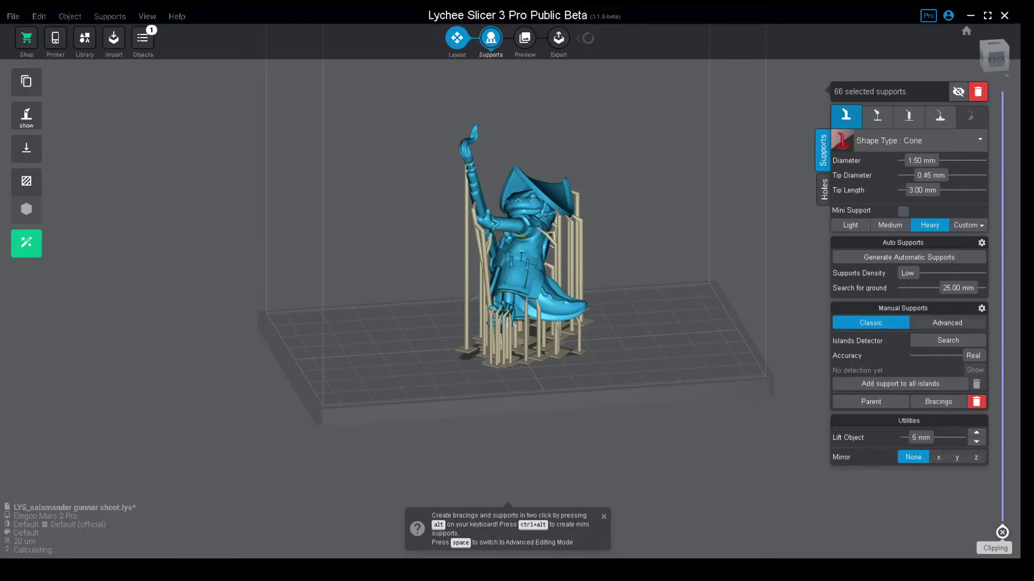
Step: Shift the base of the support beside the salamander's front foot so its pillar stands vertical
right_click_drag(619, 344, 733, 430)
scroll(732, 431, "up", 6)
right_click_drag(678, 345, 619, 310)
right_click_drag(377, 285, 452, 323)
left_click(420, 348)
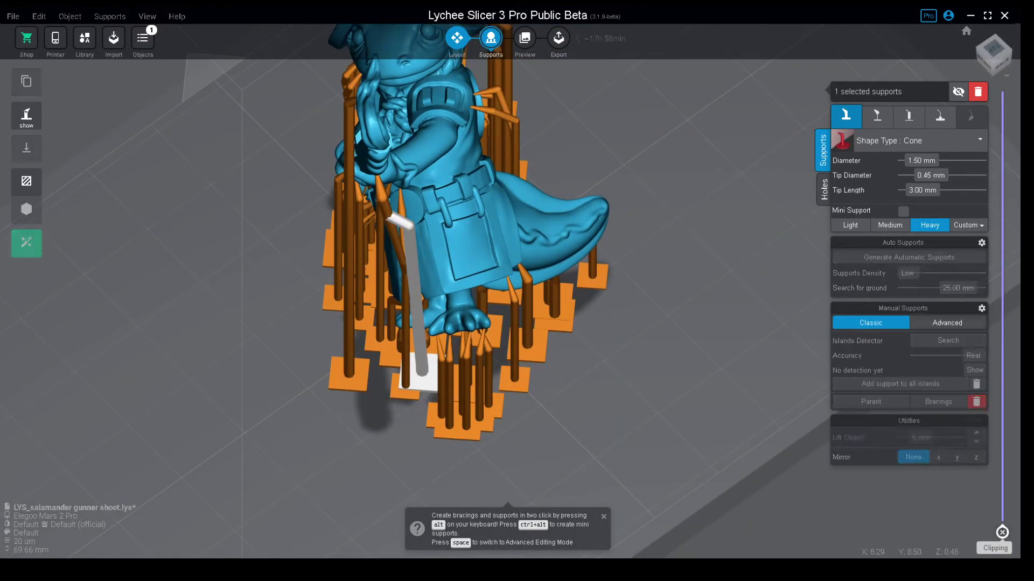
left_click_drag(421, 359, 410, 374)
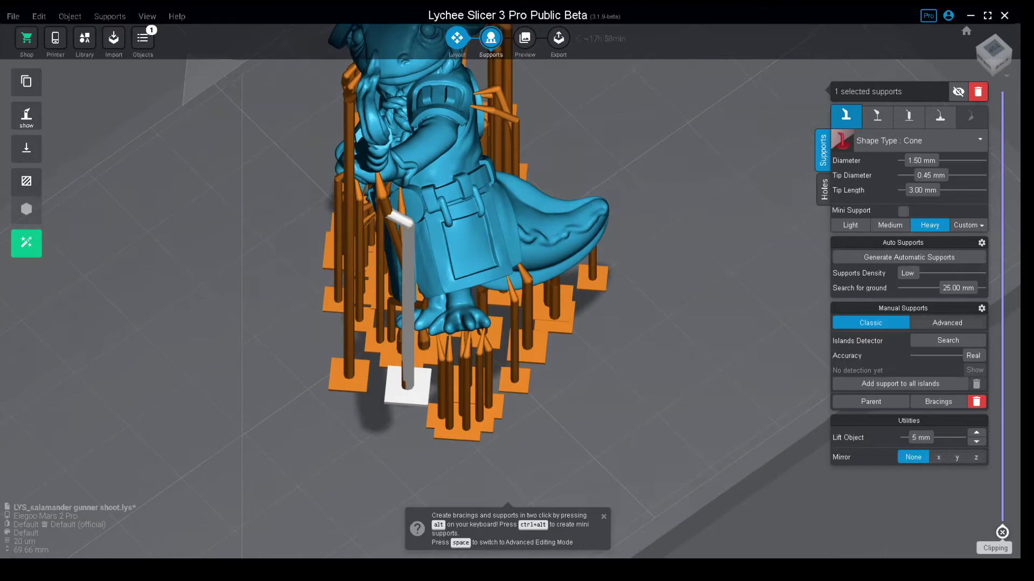
right_click_drag(651, 428, 261, 323)
right_click_drag(474, 218, 320, 269)
scroll(414, 295, "down", 5)
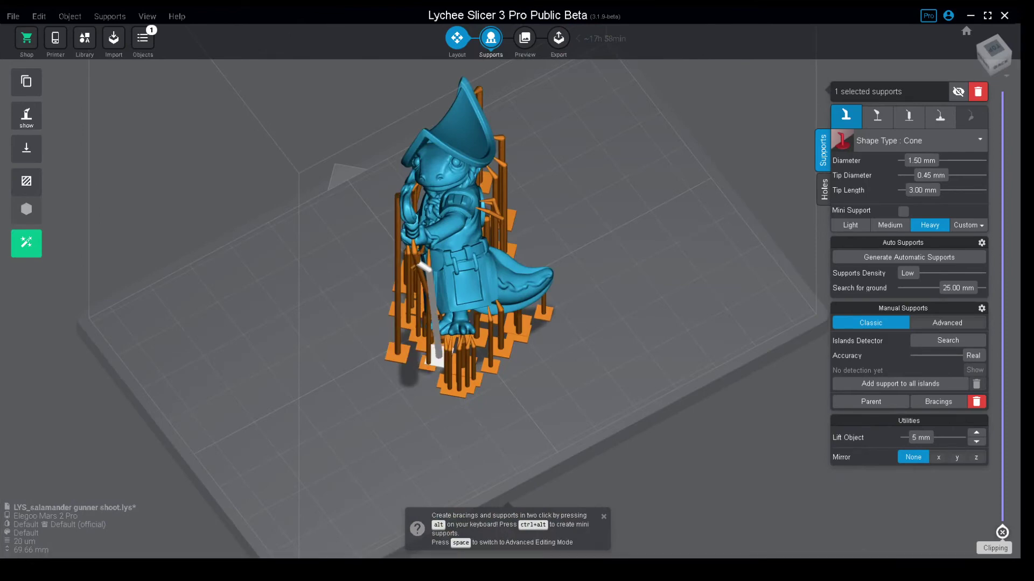
Step: Undo the support edits on the salamander and return to the layout stage
key("ctrl+a")
left_click(592, 371)
right_click_drag(592, 372, 500, 369)
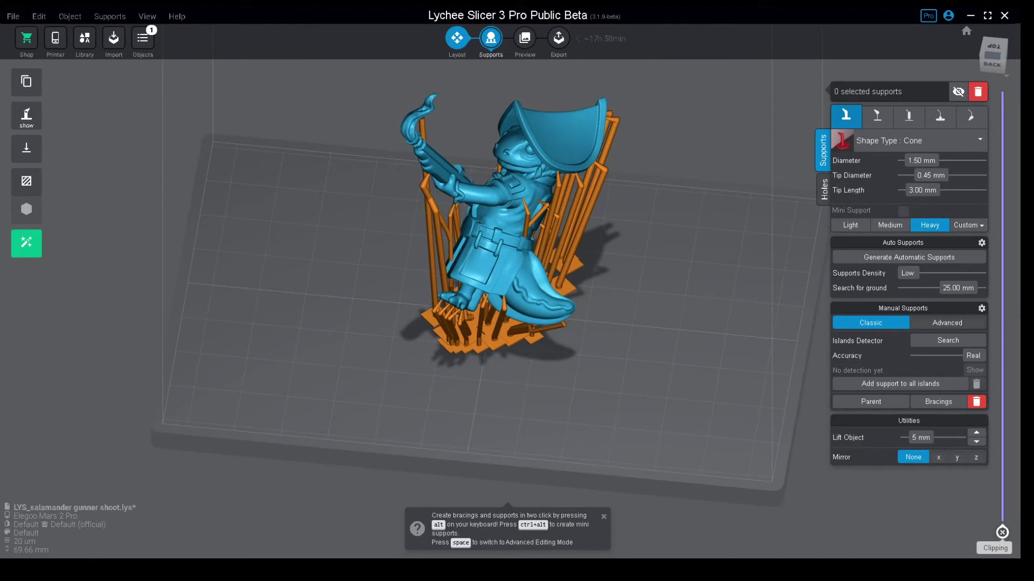
left_click(603, 517)
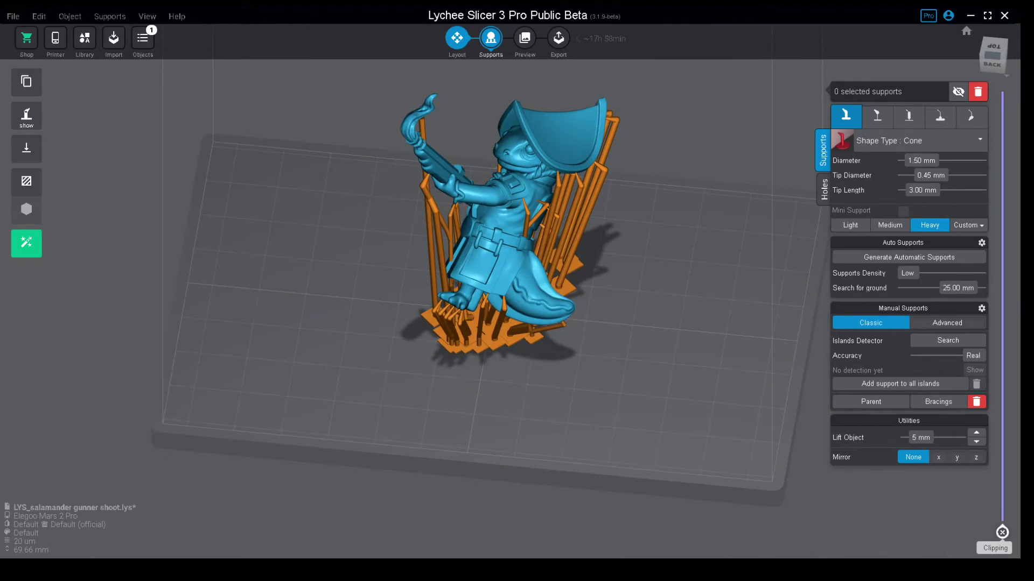
left_click(458, 38)
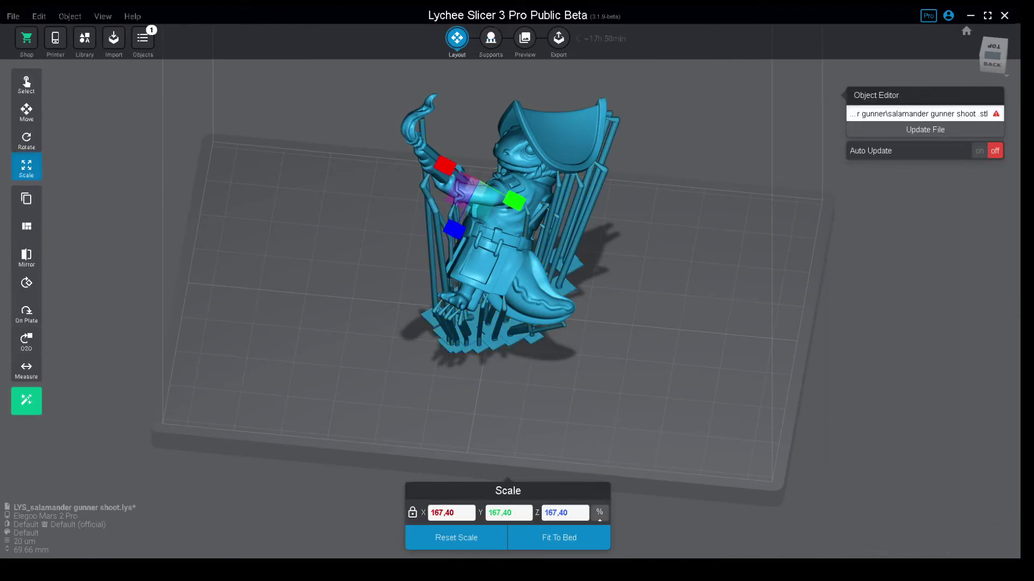
Step: Undo the enlargement of the salamander and select the model again
key("ctrl+z")
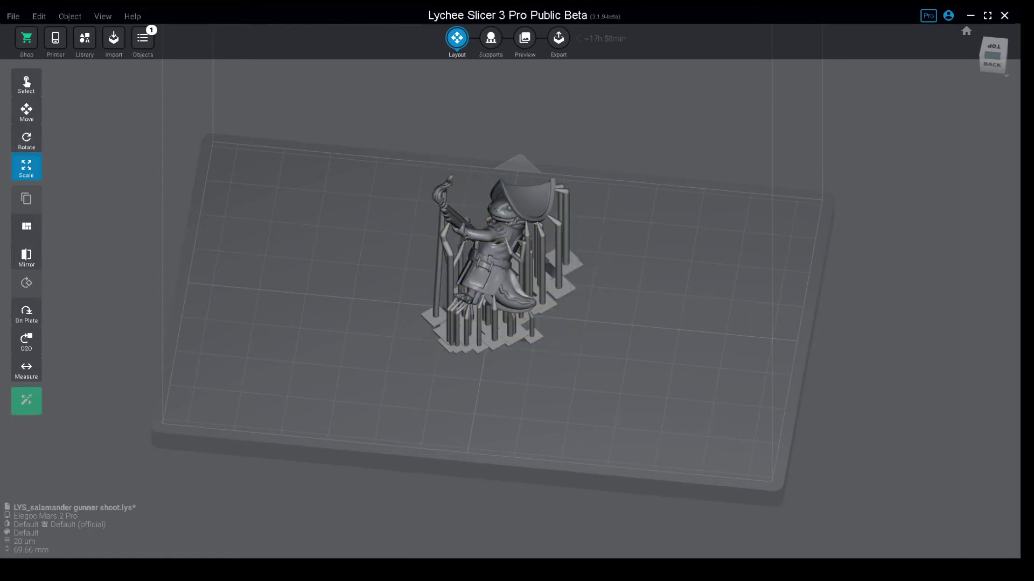
left_click(491, 253)
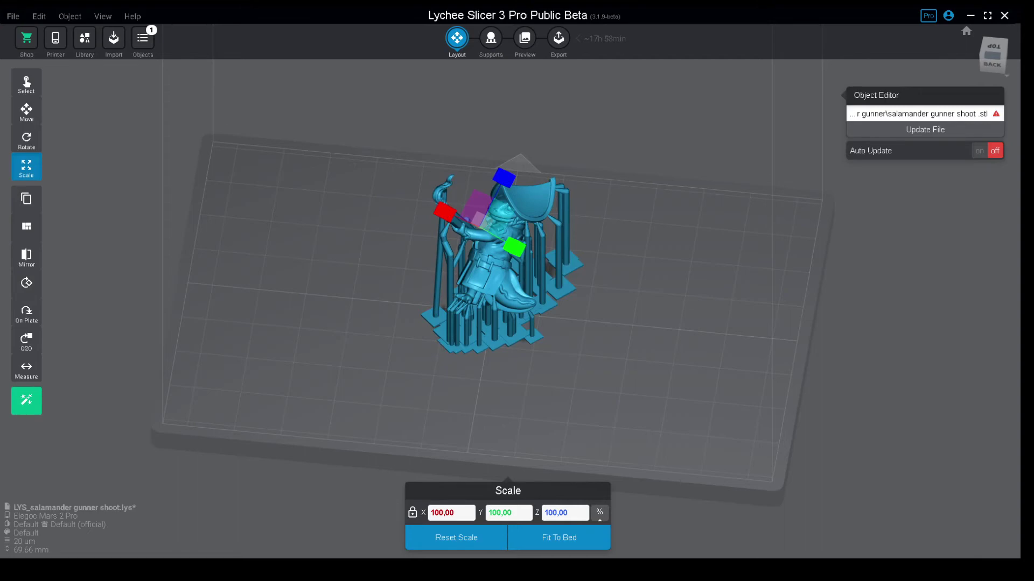
Step: Examine the original-size salamander's support pillars and bases, including close up beneath its feet and tail
right_click_drag(570, 344, 511, 337)
scroll(581, 286, "down", 2)
scroll(520, 339, "up", 5)
scroll(514, 329, "down", 2)
middle_click_drag(511, 318, 565, 338)
right_click_drag(565, 338, 538, 337)
middle_click_drag(537, 336, 574, 337)
mouse_move(574, 337)
right_mouse_down()
mouse_move(593, 333)
mouse_move(560, 319)
mouse_move(573, 297)
mouse_move(565, 341)
mouse_move(573, 339)
mouse_move(544, 330)
mouse_move(578, 326)
mouse_move(559, 324)
right_mouse_up()
left_click_drag(519, 248, 506, 250)
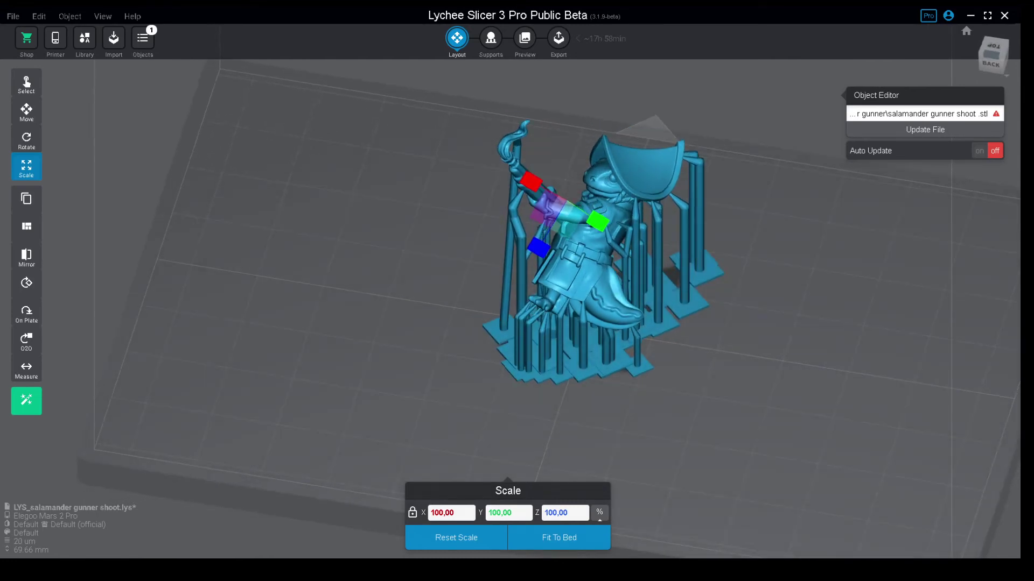
right_click_drag(506, 250, 482, 208)
scroll(585, 398, "up", 6)
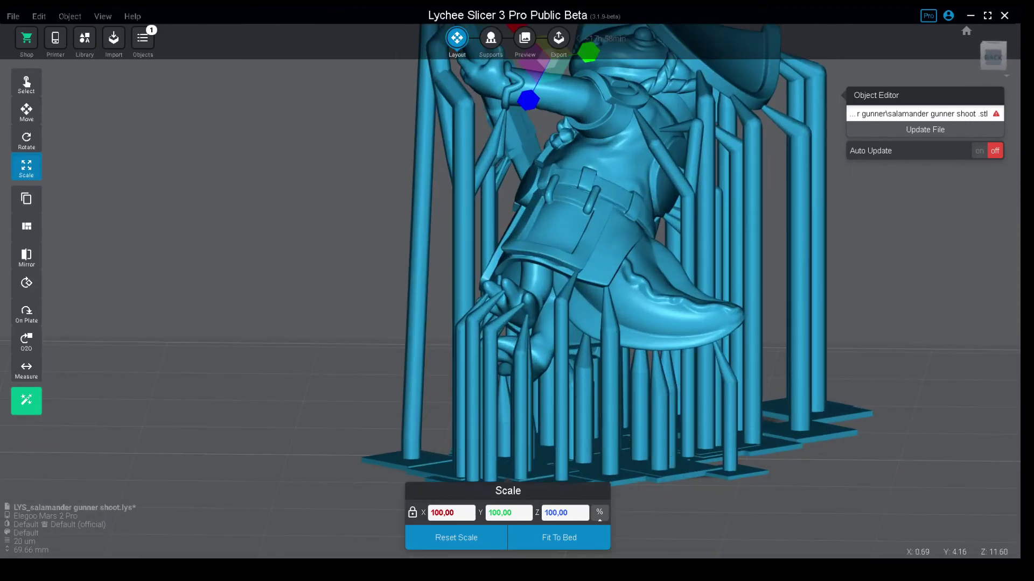
right_click_drag(619, 352, 578, 395)
scroll(571, 323, "down", 4)
middle_click_drag(571, 323, 505, 360)
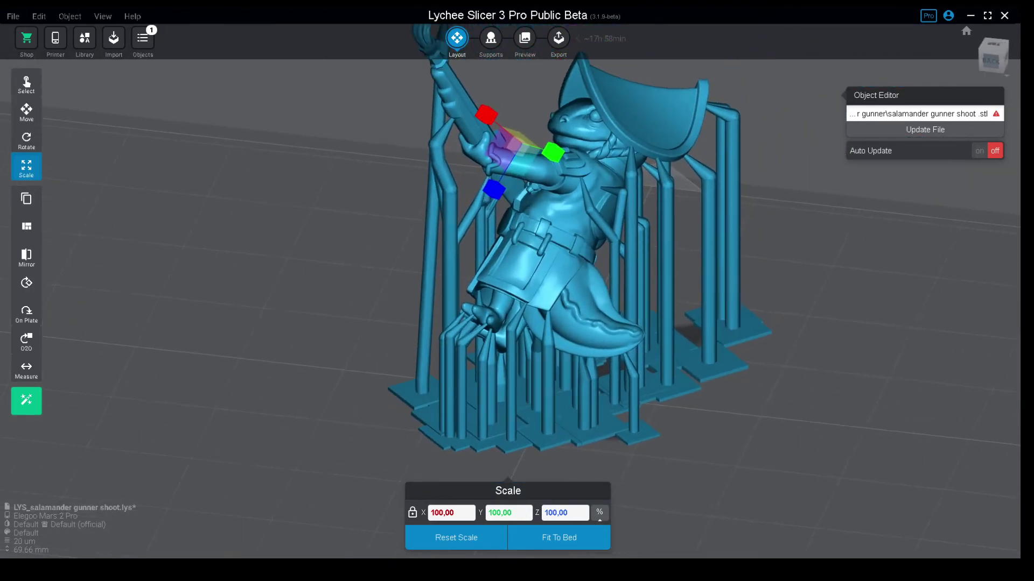
Step: Inspect the salamander's supports from the opposite side and from above, including those under the hat and gun
right_click_drag(505, 360, 505, 318)
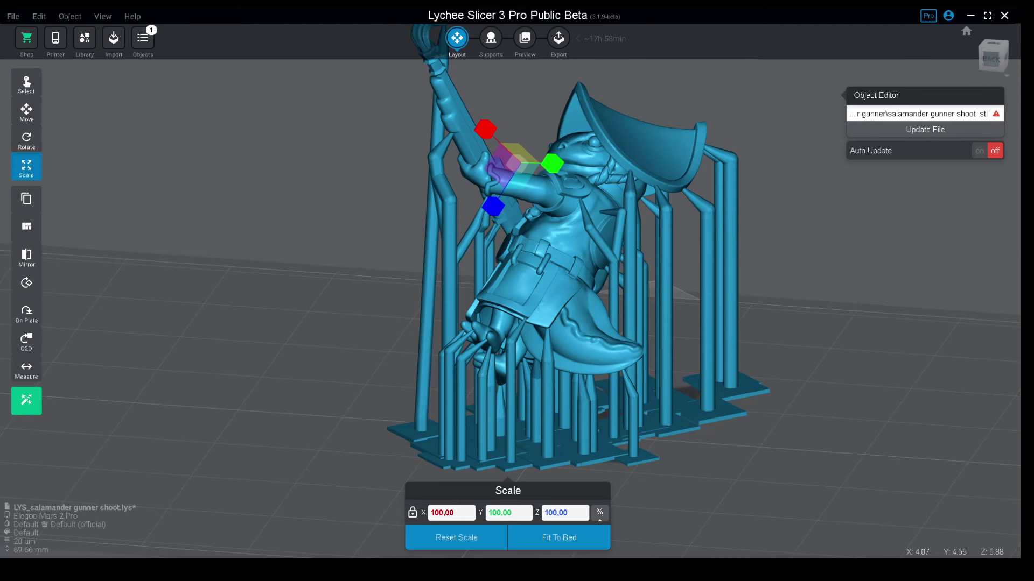
right_click_drag(530, 371, 770, 356)
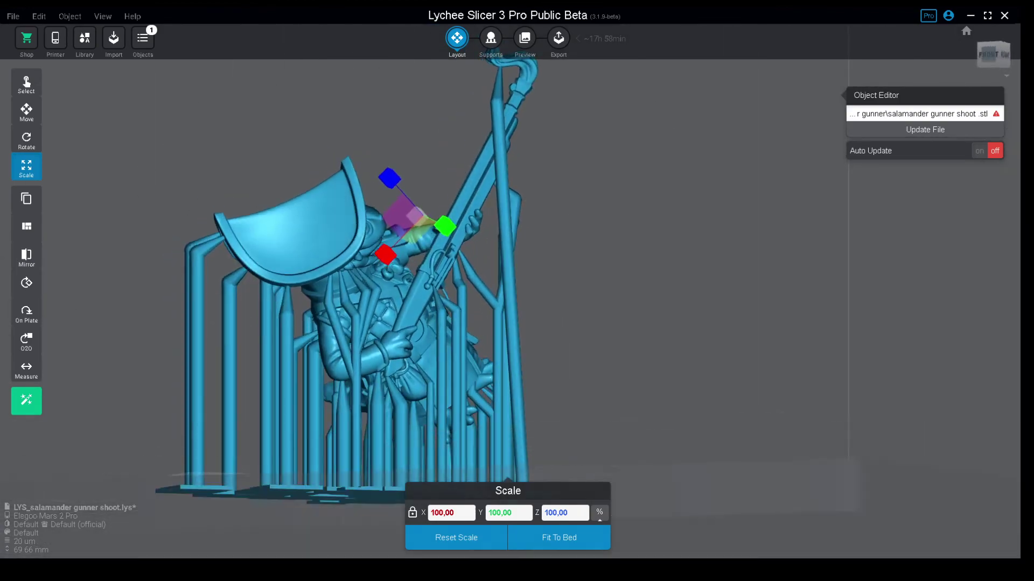
right_click_drag(660, 310, 433, 345)
scroll(550, 381, "down", 2)
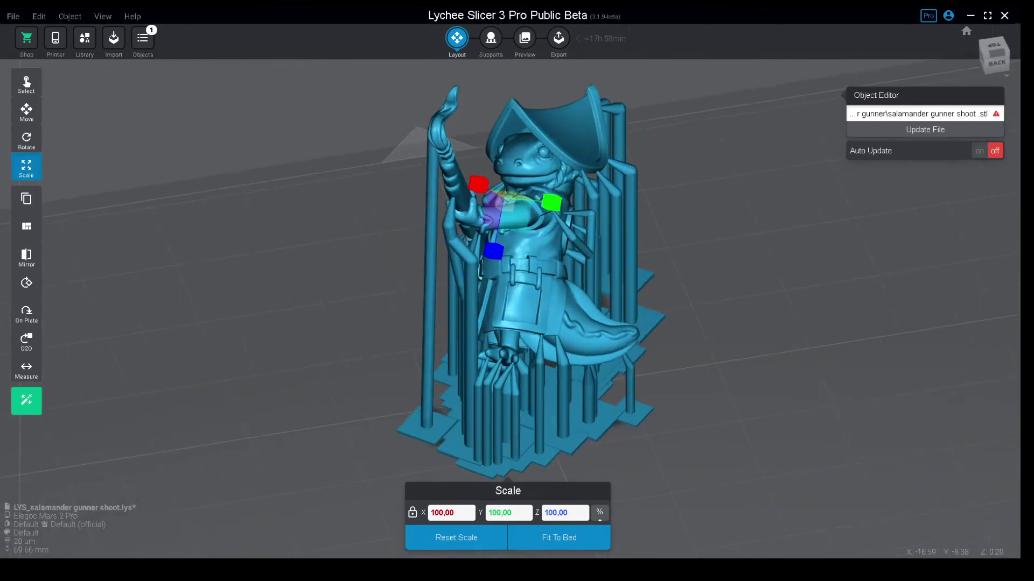
scroll(565, 328, "up", 2)
scroll(565, 328, "down", 3)
right_click_drag(565, 328, 528, 361)
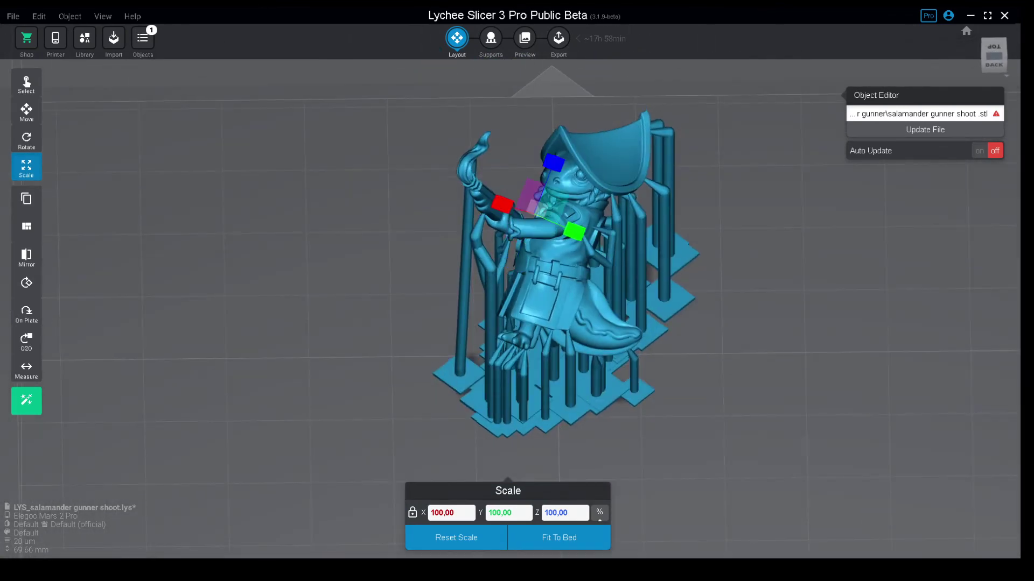
scroll(587, 315, "down", 2)
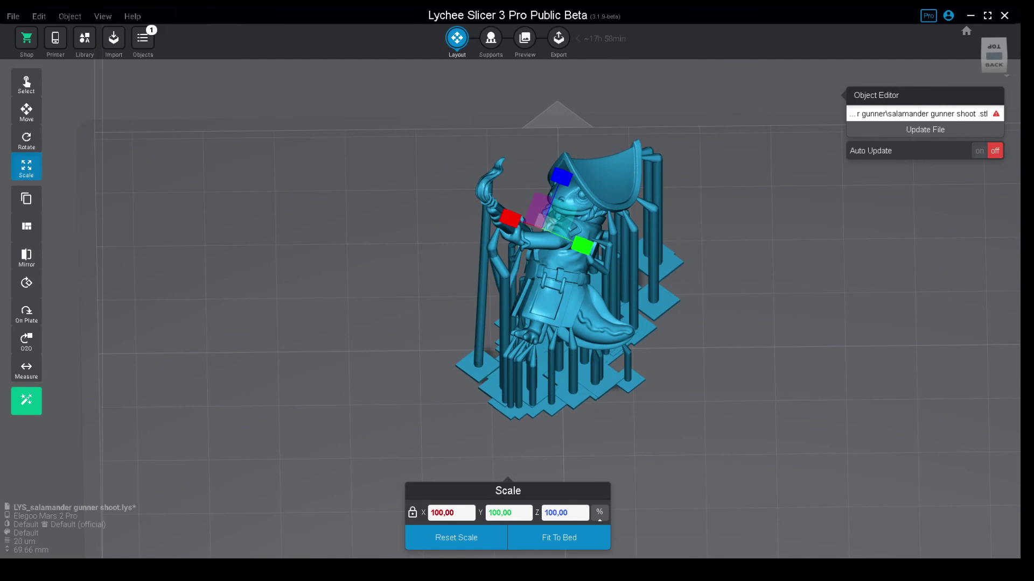